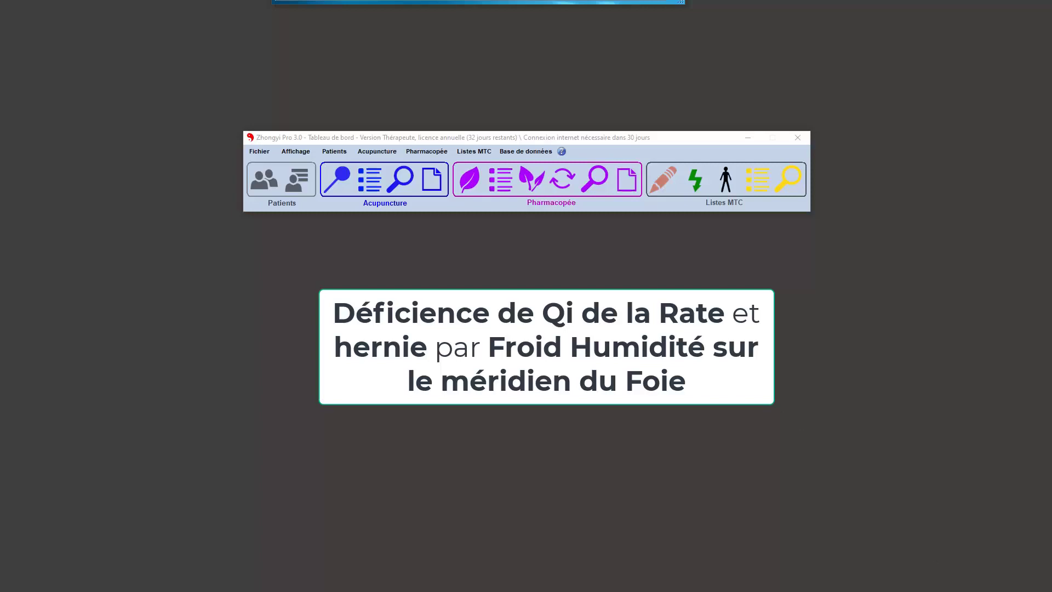
Search the pharmacopoeia formula list for "gui pi" and open the unmodified GUI PI TANG record.
click(505, 182)
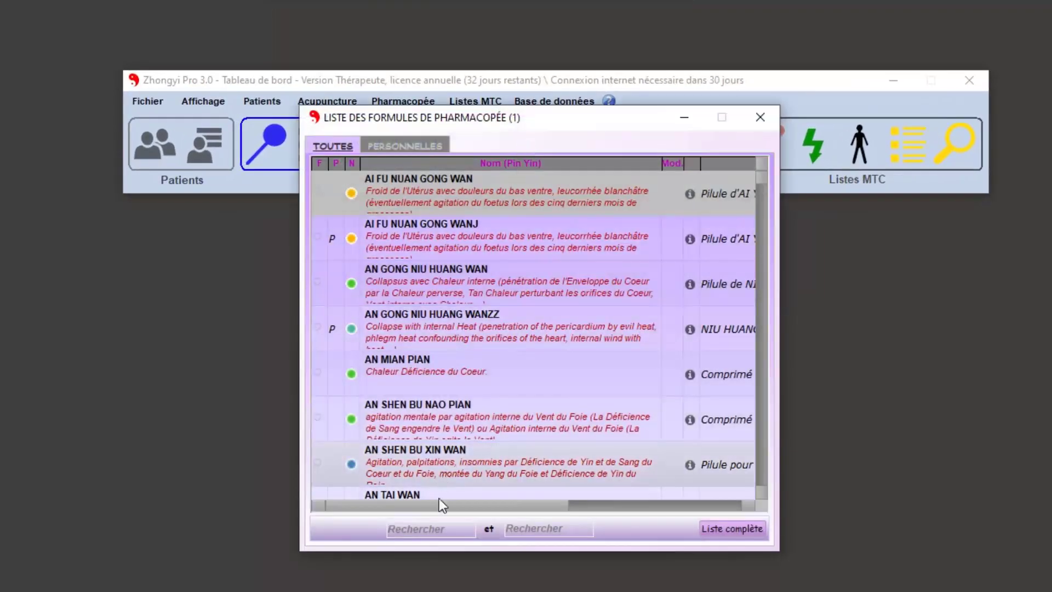
click(439, 527)
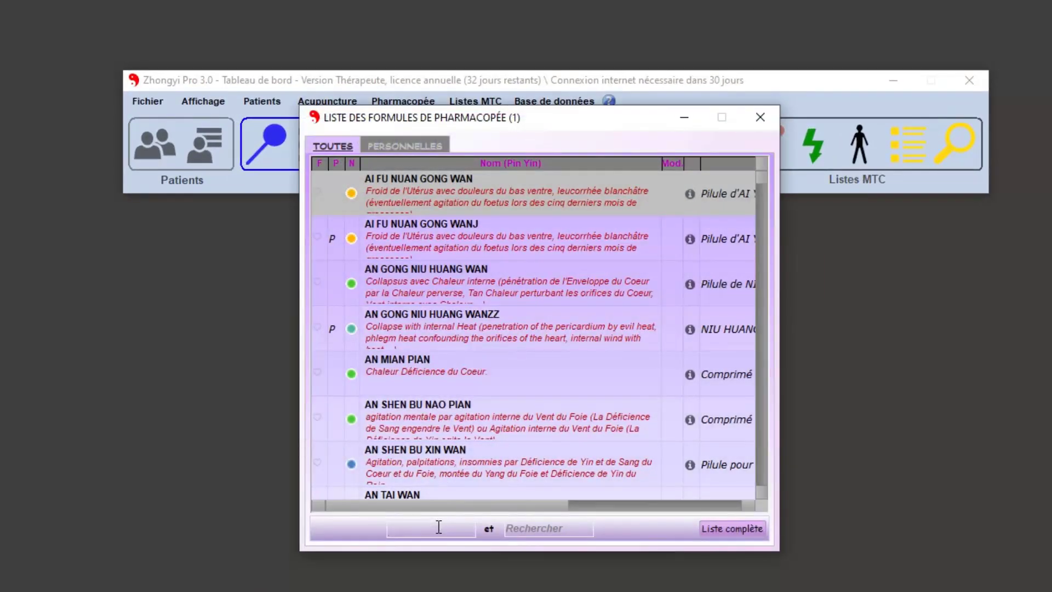
text(gui pi)
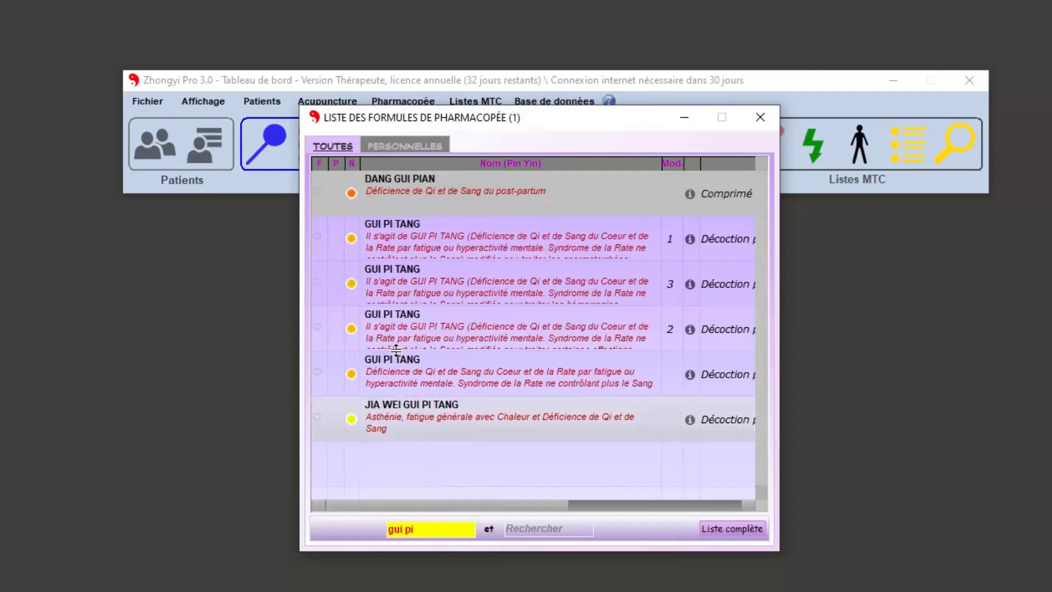
double_click(455, 383)
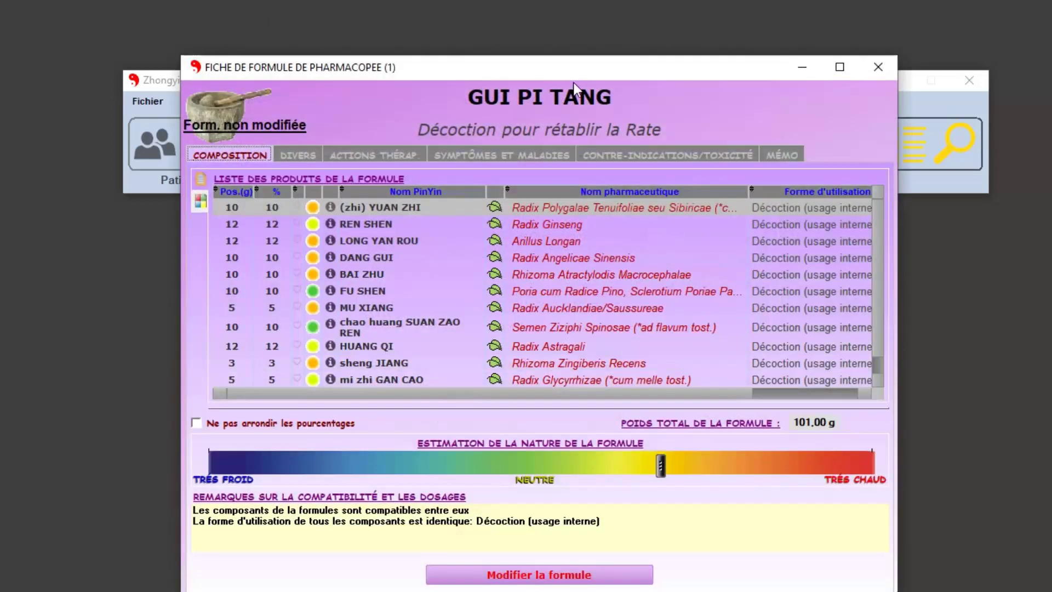
Arrange the GUI PI TANG record and the formula list on opposite sides of the dashboard, keeping all three accessible.
drag(549, 68, 154, 123)
drag(545, 125, 965, 194)
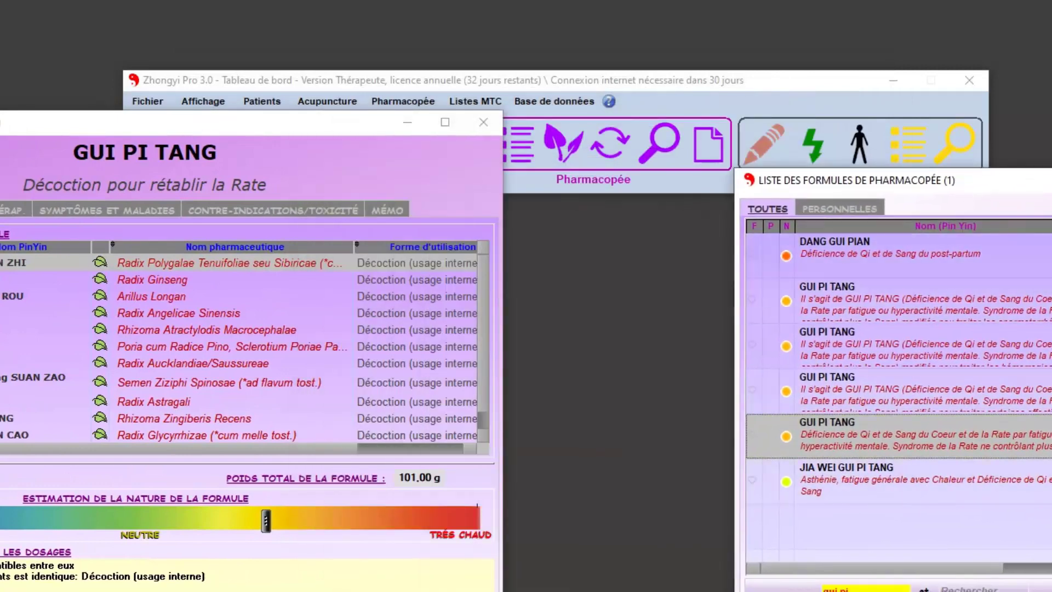
drag(1023, 178, 1051, 0)
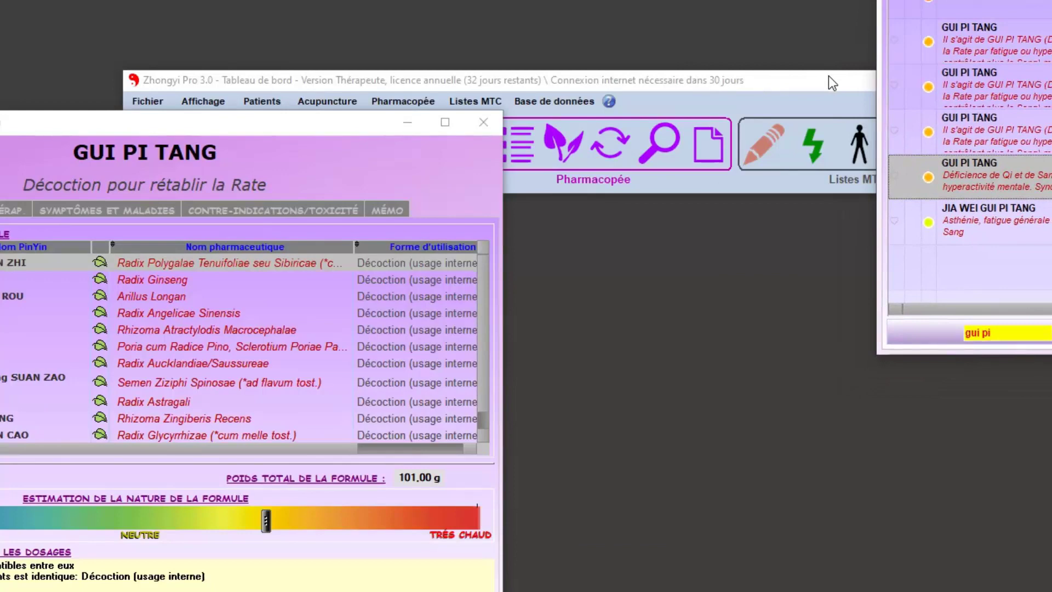
drag(833, 82, 803, 79)
Search the symptoms and diseases list for "hernie" and open the "abdomen (ventre) : hernie inguinale" record.
click(735, 144)
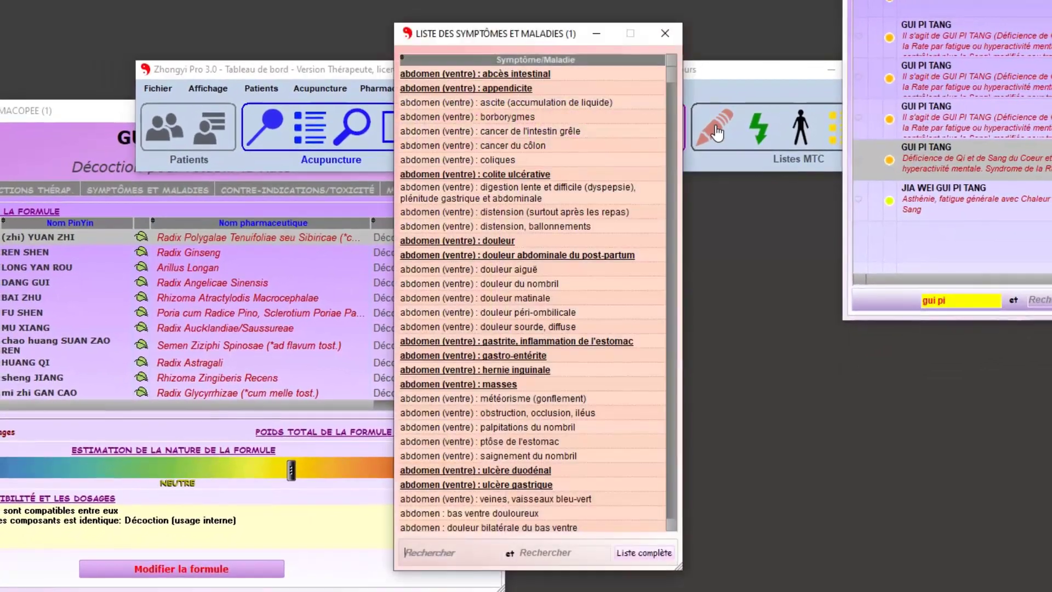
drag(560, 38, 797, 70)
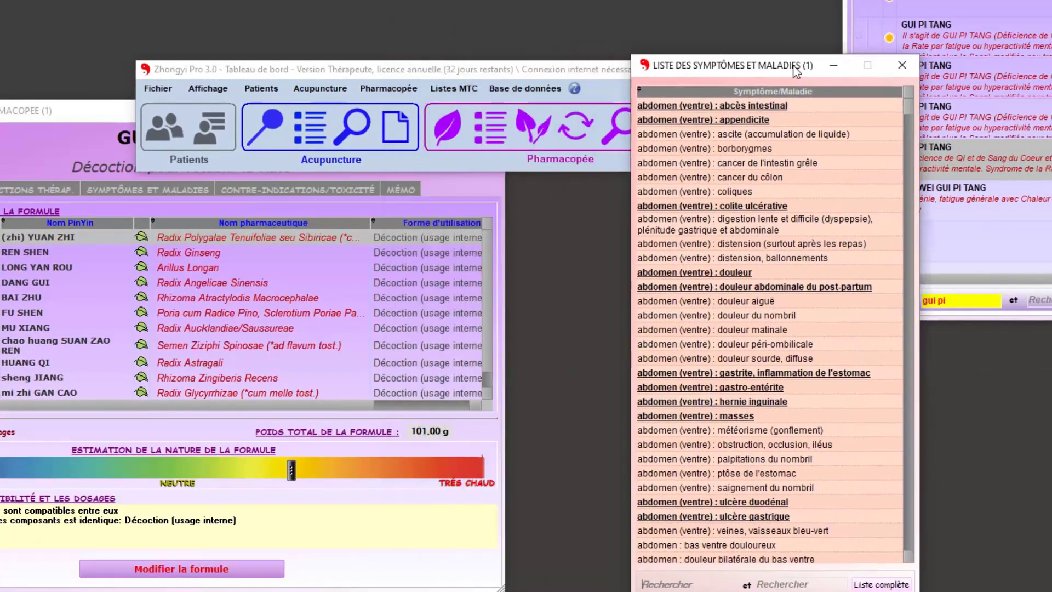
click(683, 586)
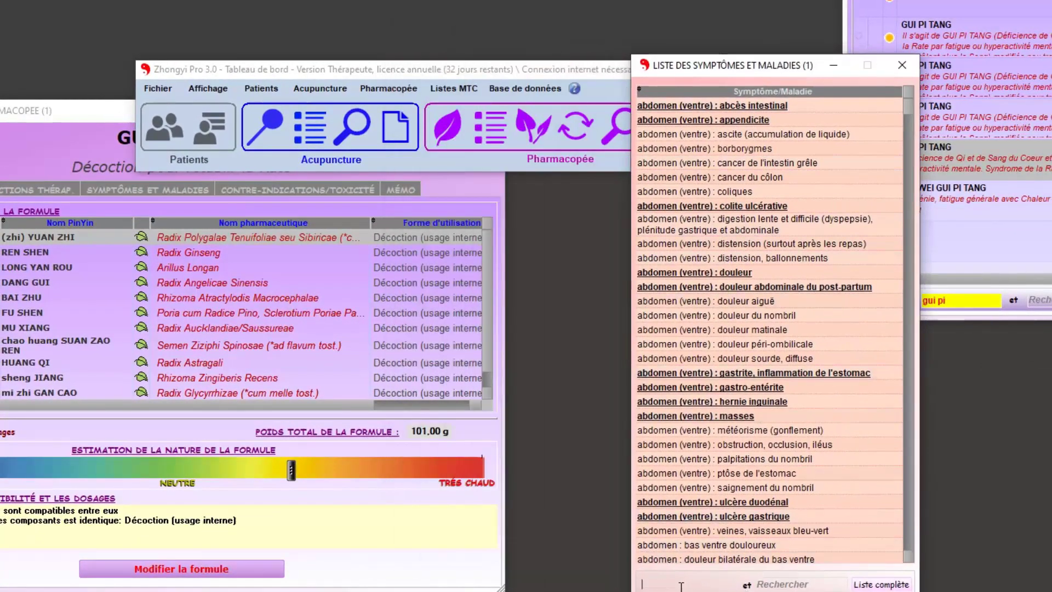
text(hernie)
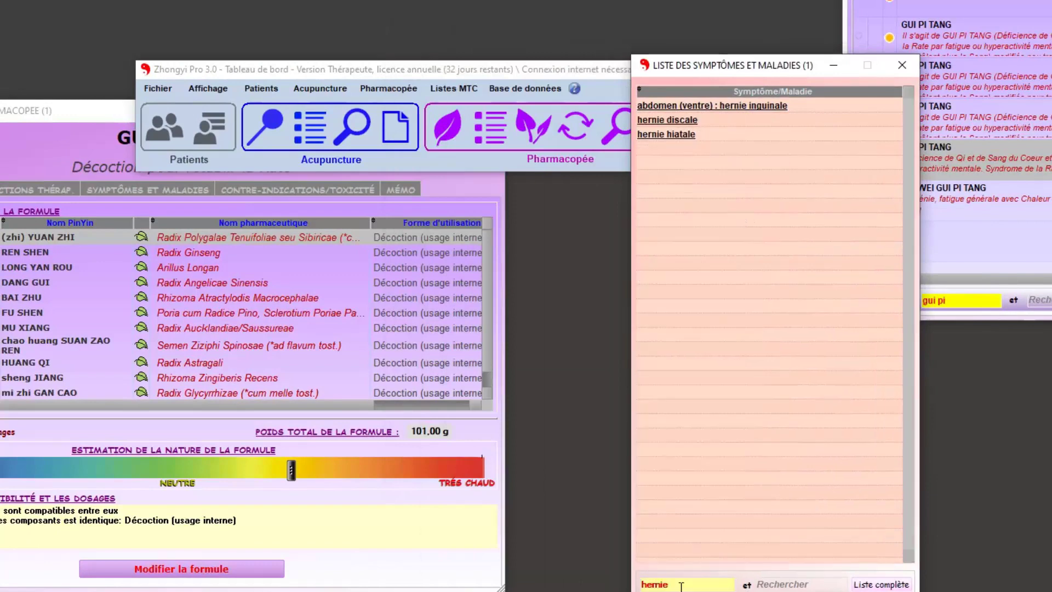
click(734, 107)
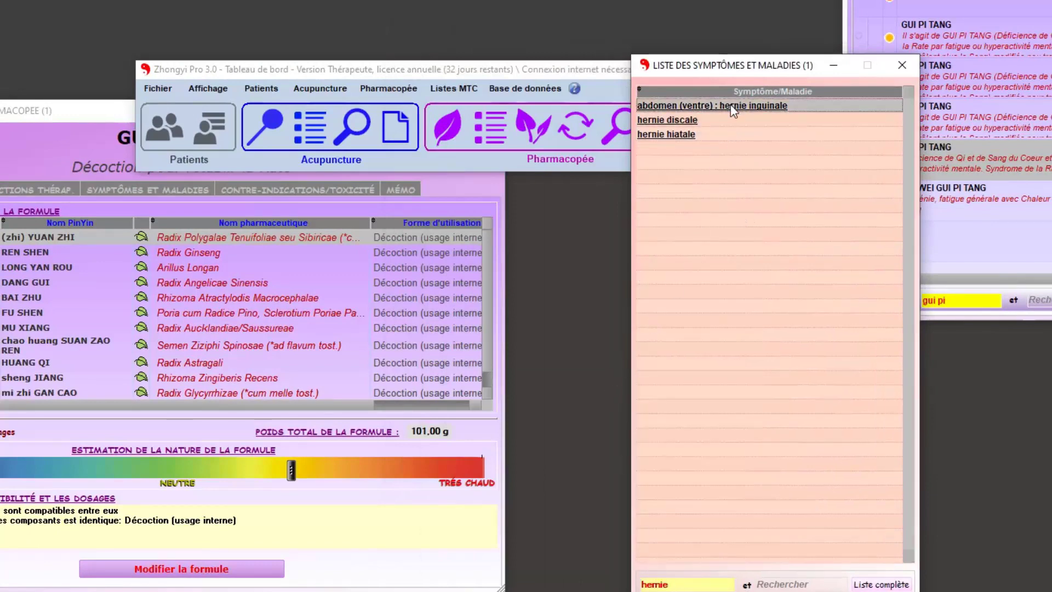
double_click(734, 107)
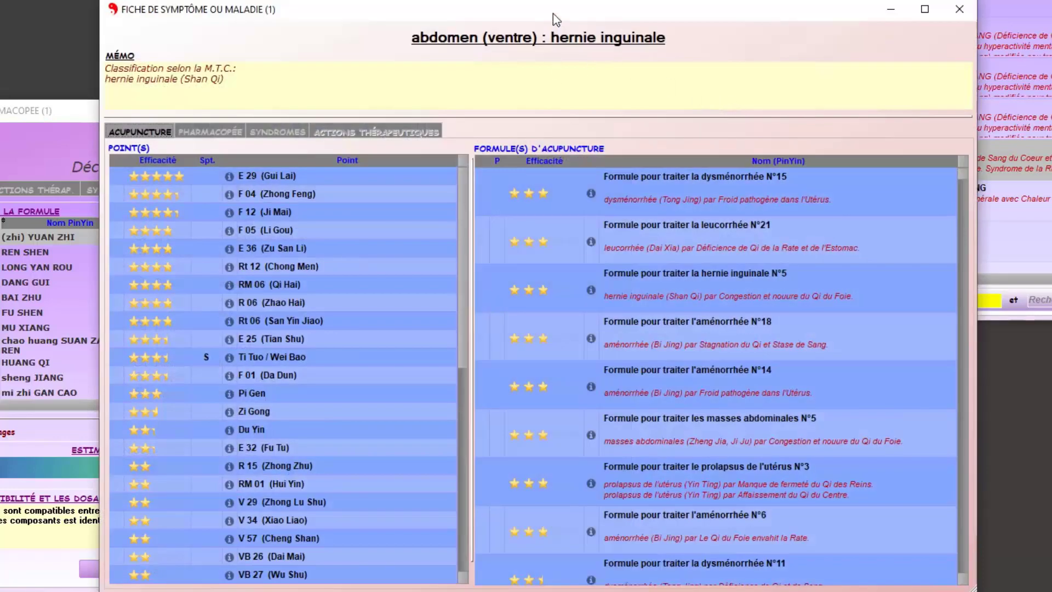
Display the syndromes associated with the inguinal hernia and select "Stagnation du Froid dans les Vaisseaux du Foie".
drag(572, 19, 777, 48)
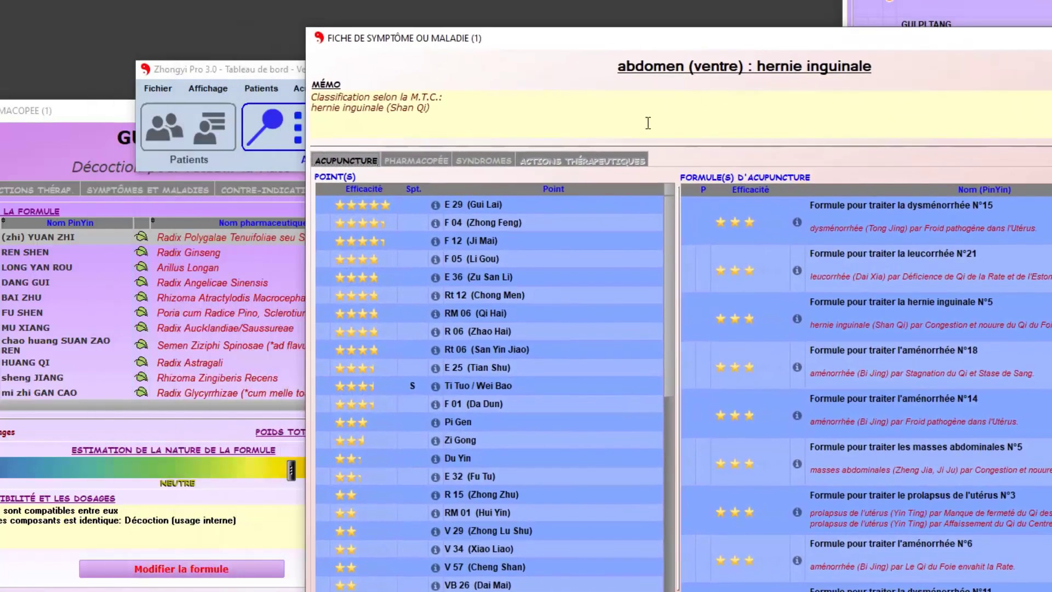
click(488, 166)
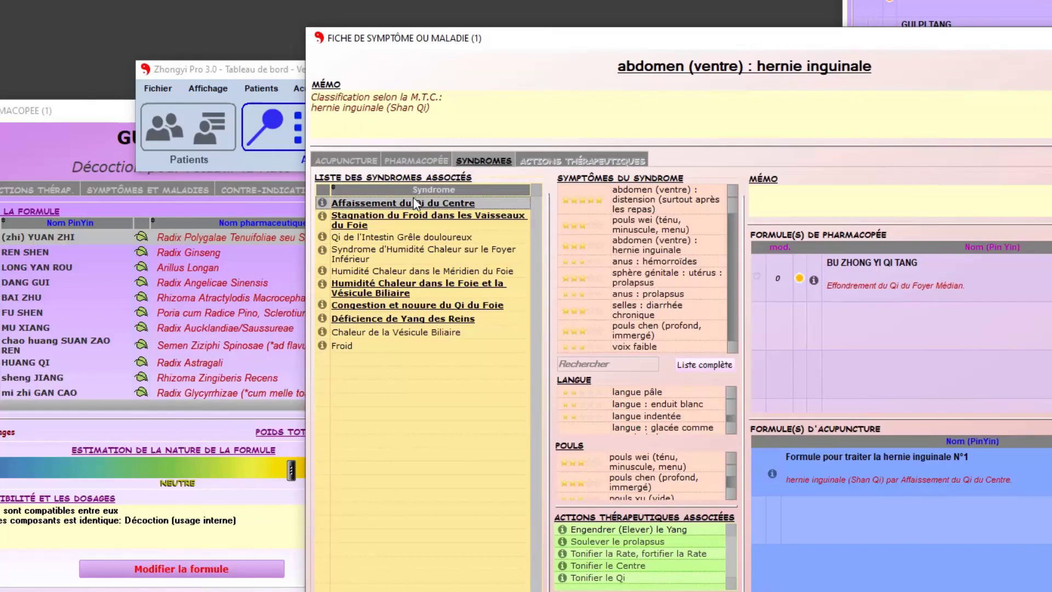
click(413, 218)
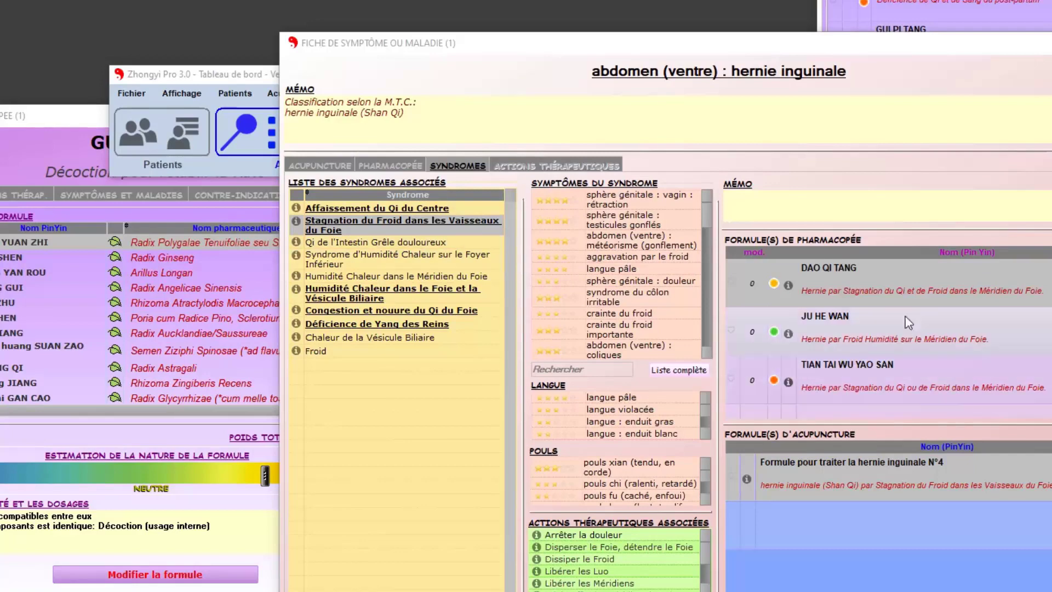
Open the incompatibility search between pharmacopoeia formulas and set GUI PI TANG as formula 1.
click(262, 79)
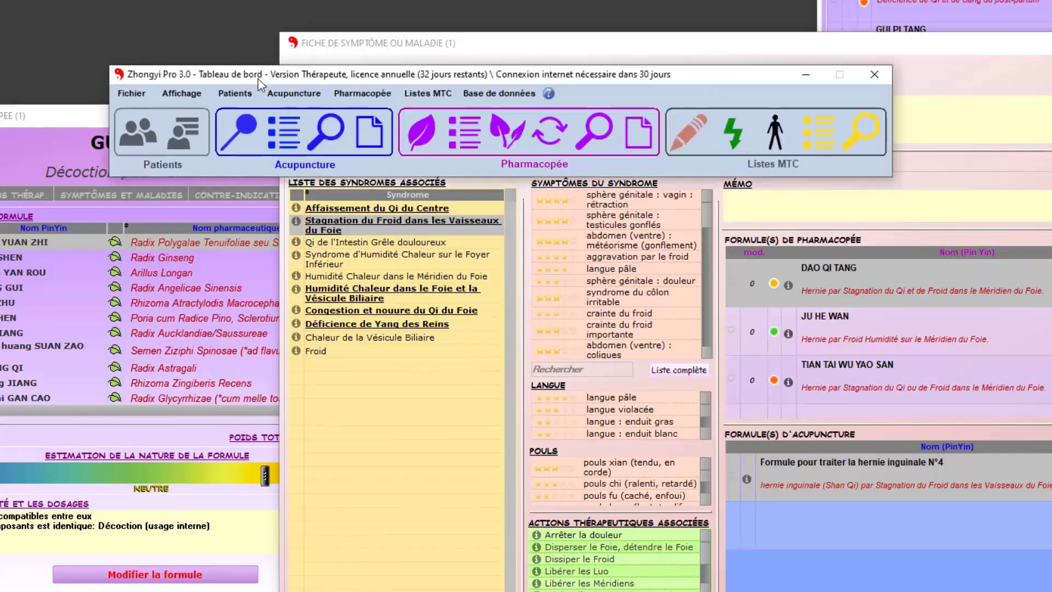
click(289, 178)
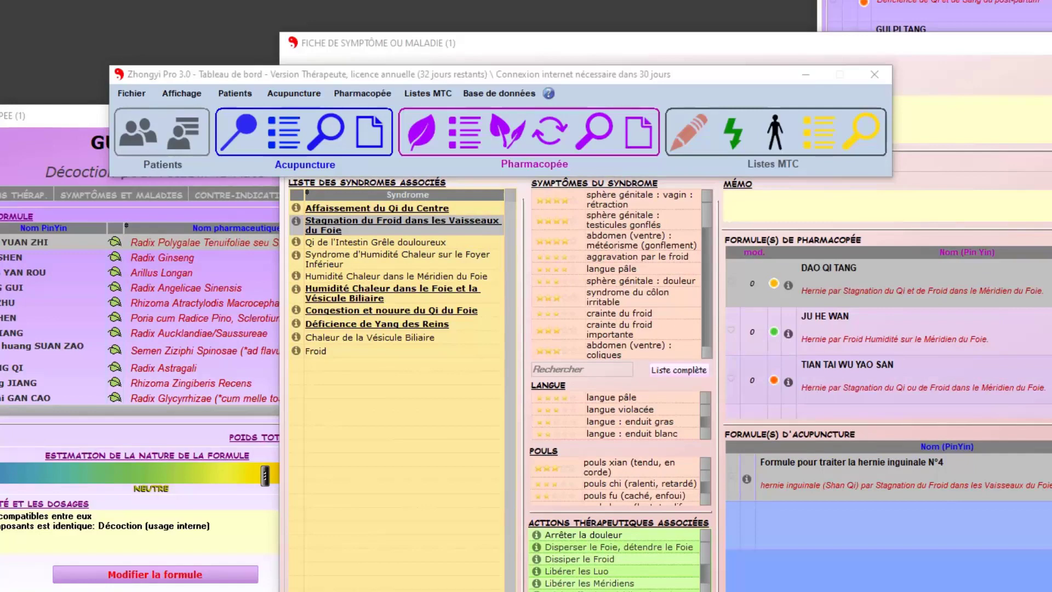
click(558, 134)
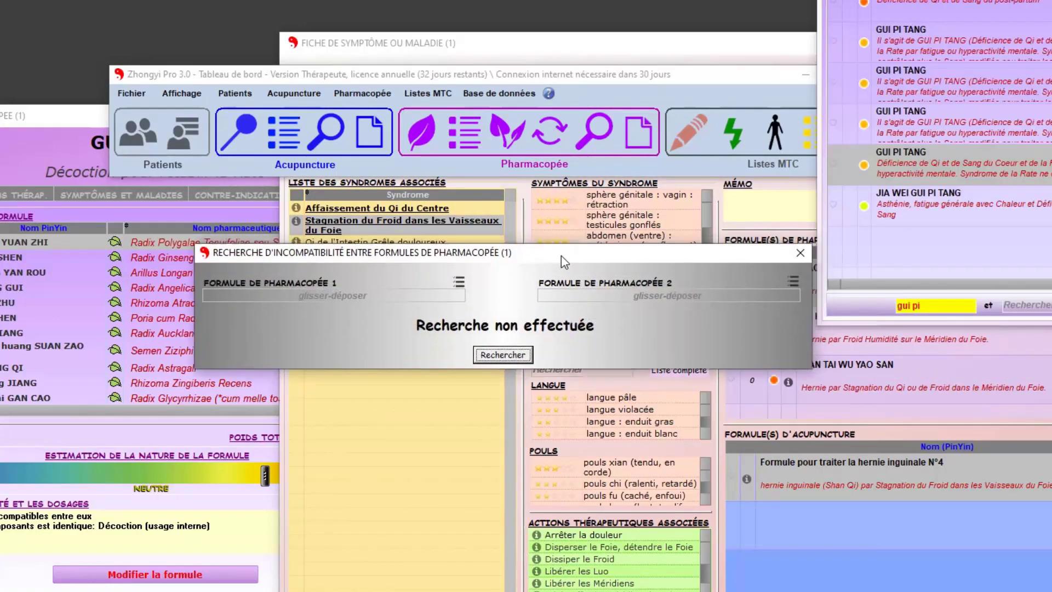
drag(564, 262, 544, 274)
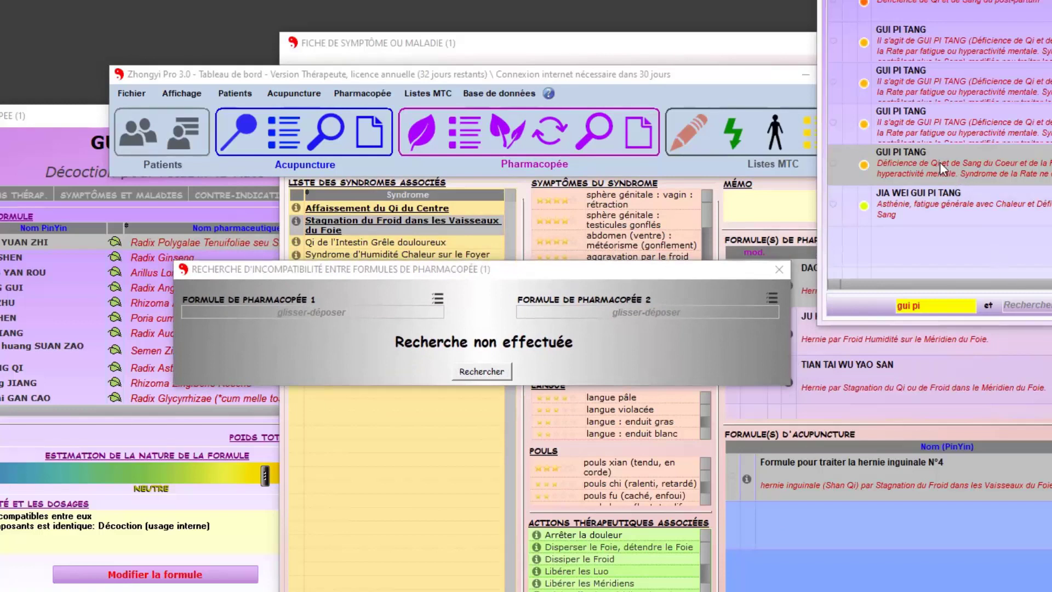
drag(941, 163, 356, 313)
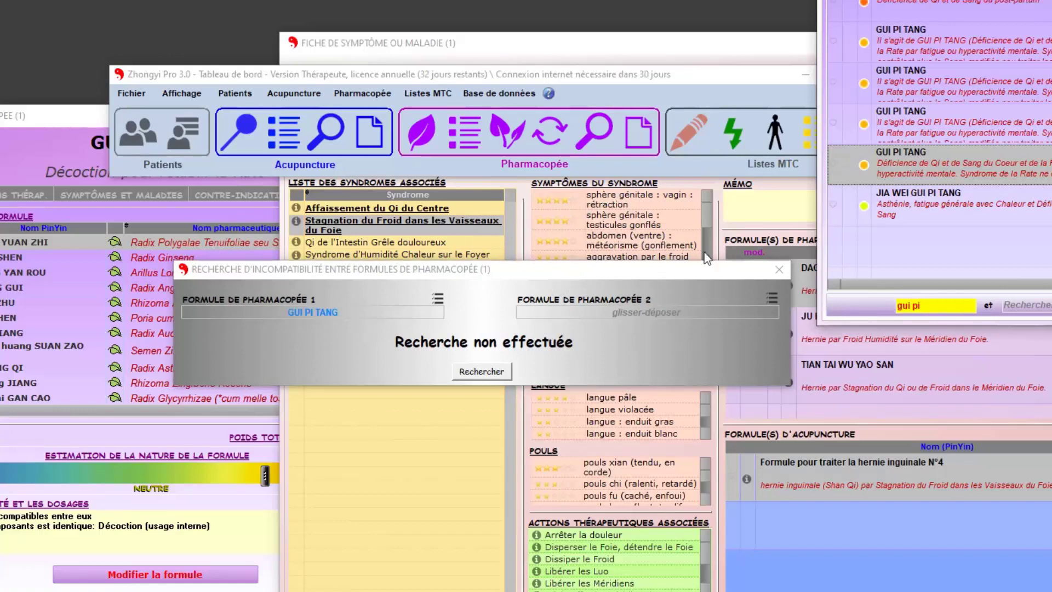
Set JU HE WAN as formula 2, run the incompatibility search and examine the listed product associations.
drag(888, 0, 1031, 0)
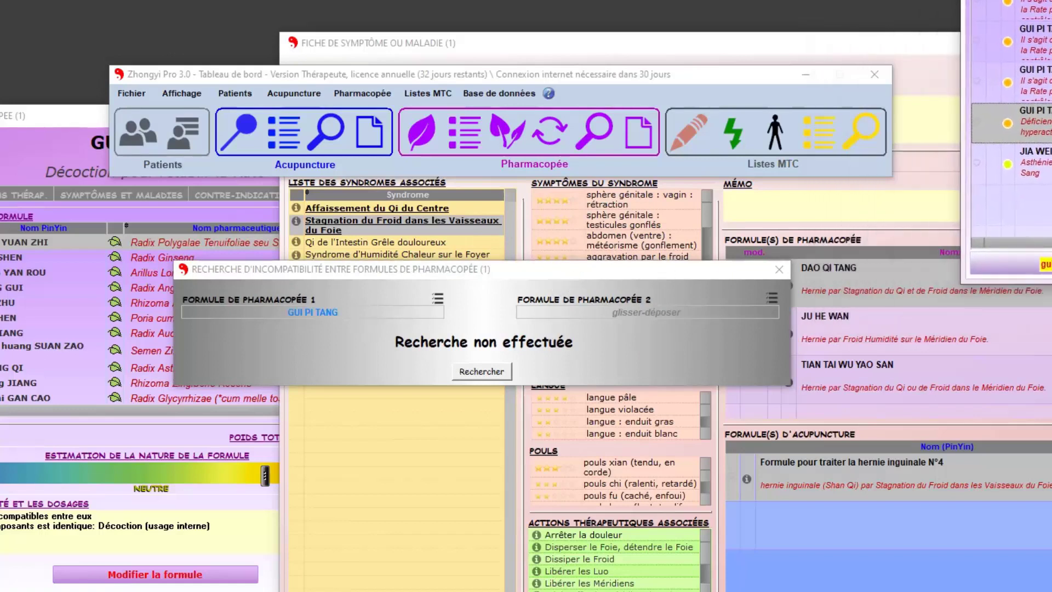
drag(656, 269, 536, 240)
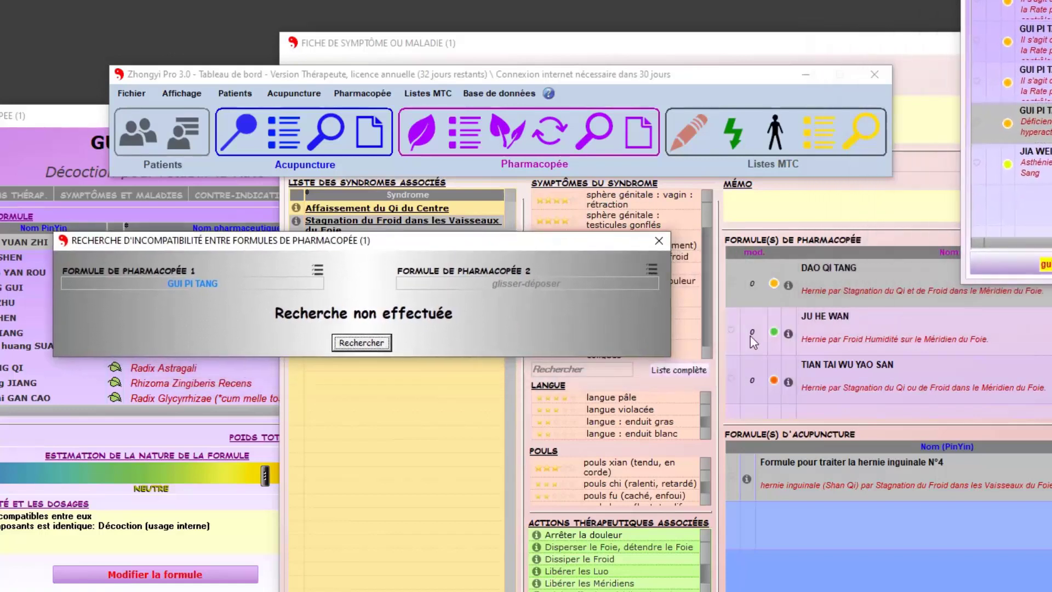
drag(832, 327, 0, 289)
drag(831, 324, 222, 323)
drag(200, 279, 695, 232)
click(530, 332)
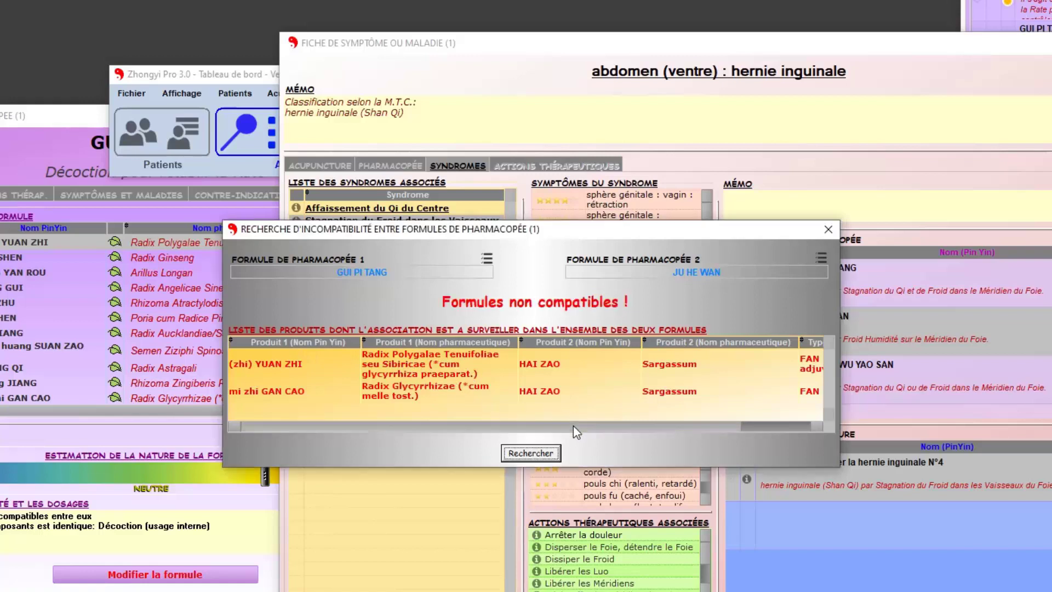
drag(573, 426, 601, 429)
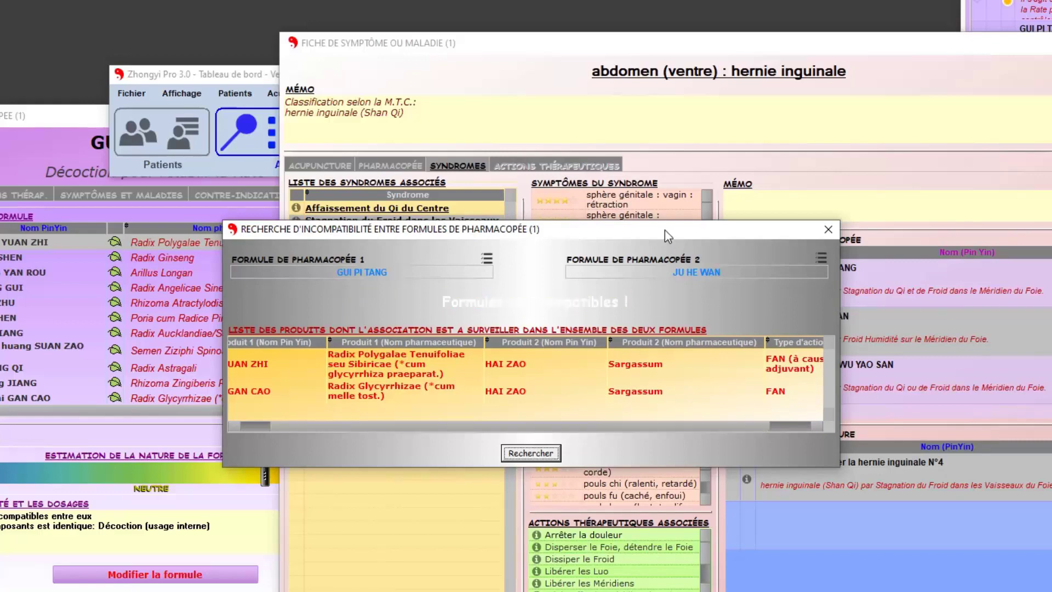
Replace formula 2 in the incompatibility search with DAO QI TANG from the syndrome's formula list.
drag(665, 229, 446, 298)
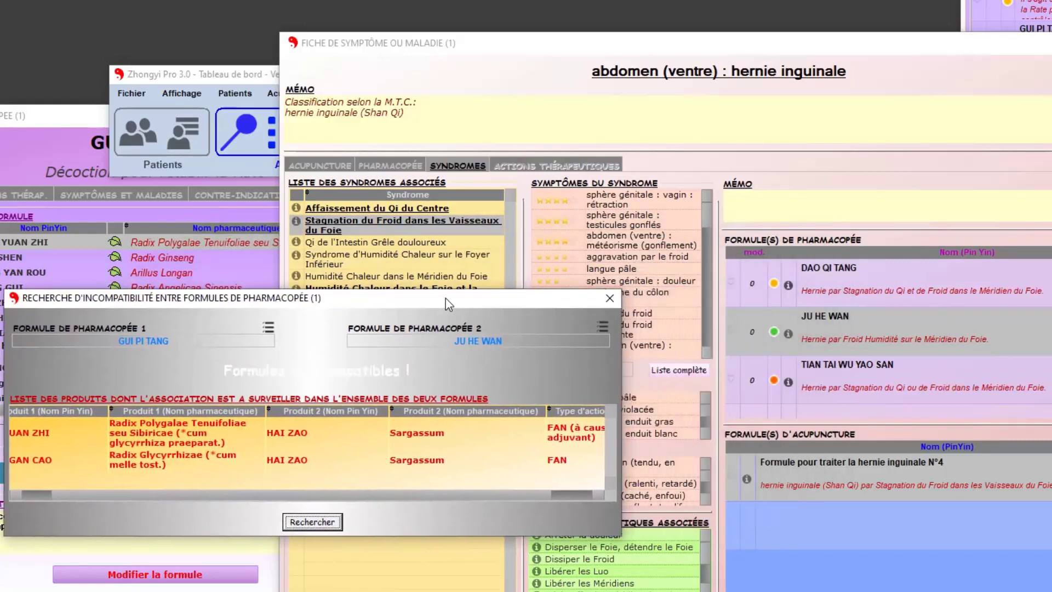
click(860, 272)
drag(248, 309, 206, 258)
click(836, 273)
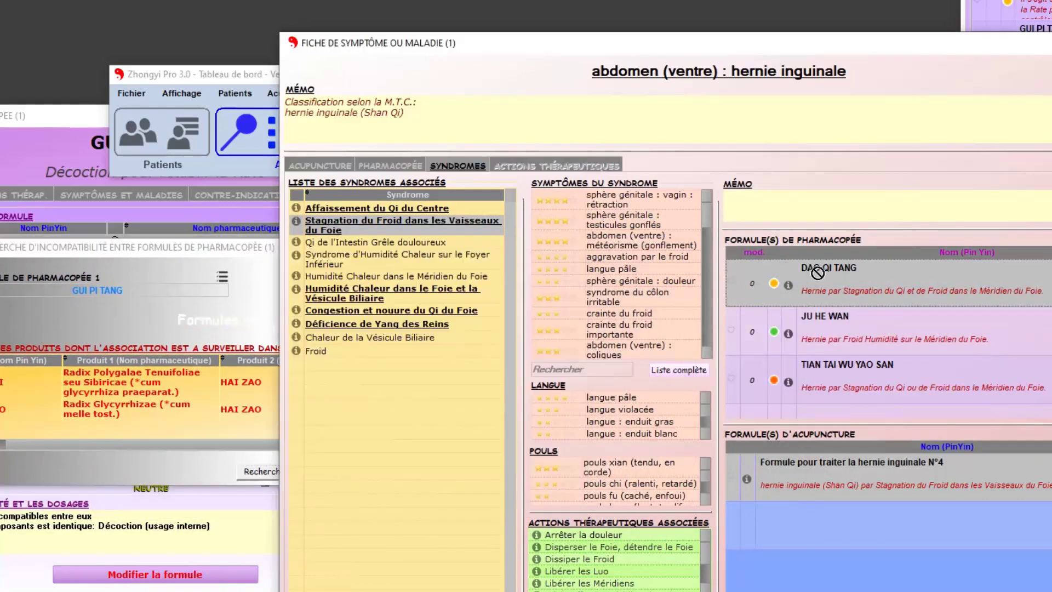
click(230, 240)
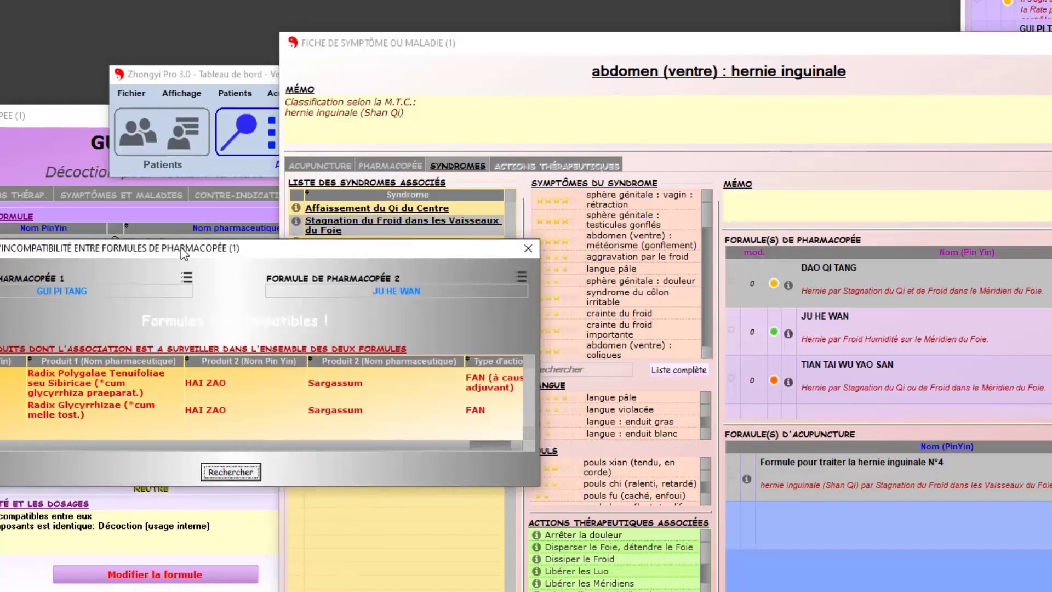
drag(229, 240, 174, 235)
click(738, 287)
drag(739, 286, 248, 295)
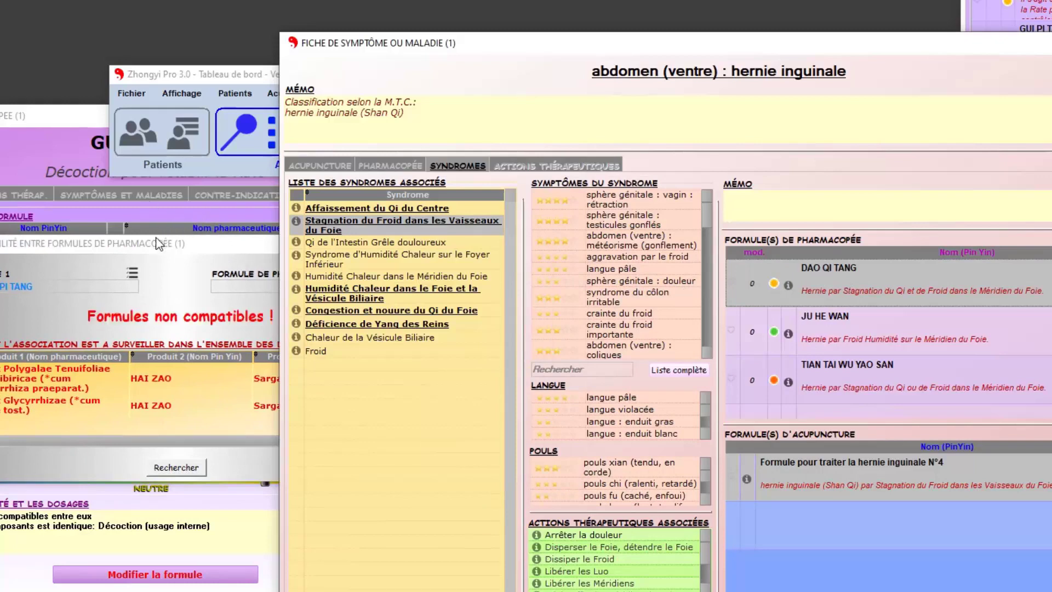
Run the incompatibility search for GUI PI TANG and DAO QI TANG, and close the search window.
drag(173, 248, 319, 224)
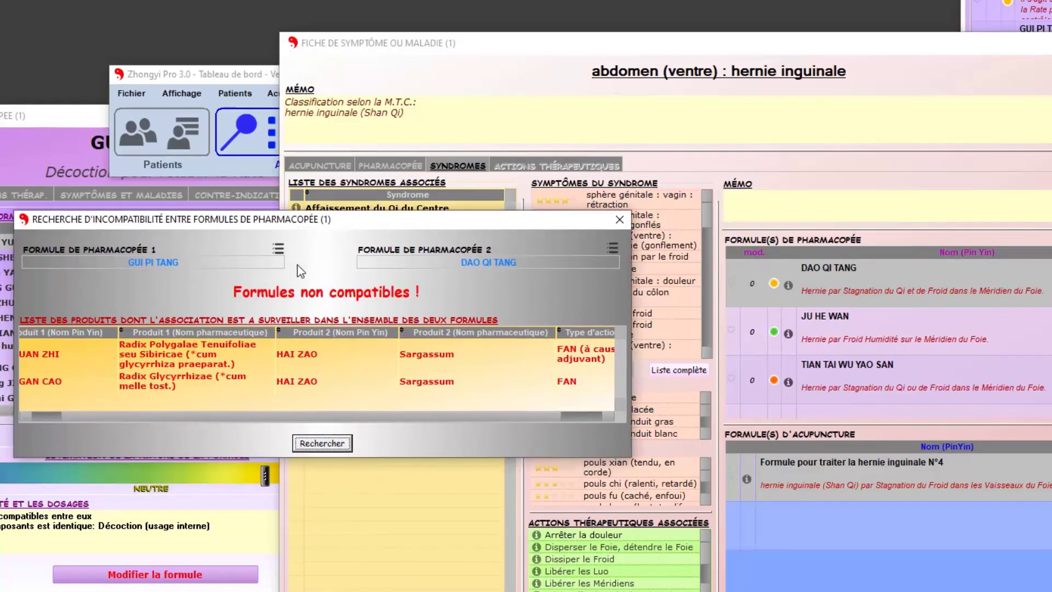
click(323, 444)
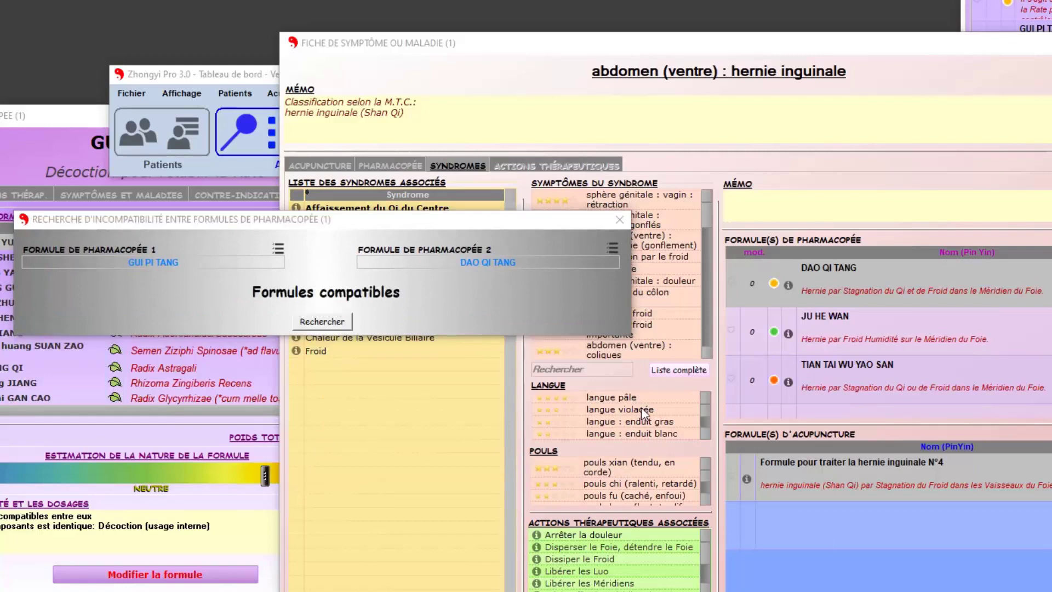
click(627, 216)
click(627, 216)
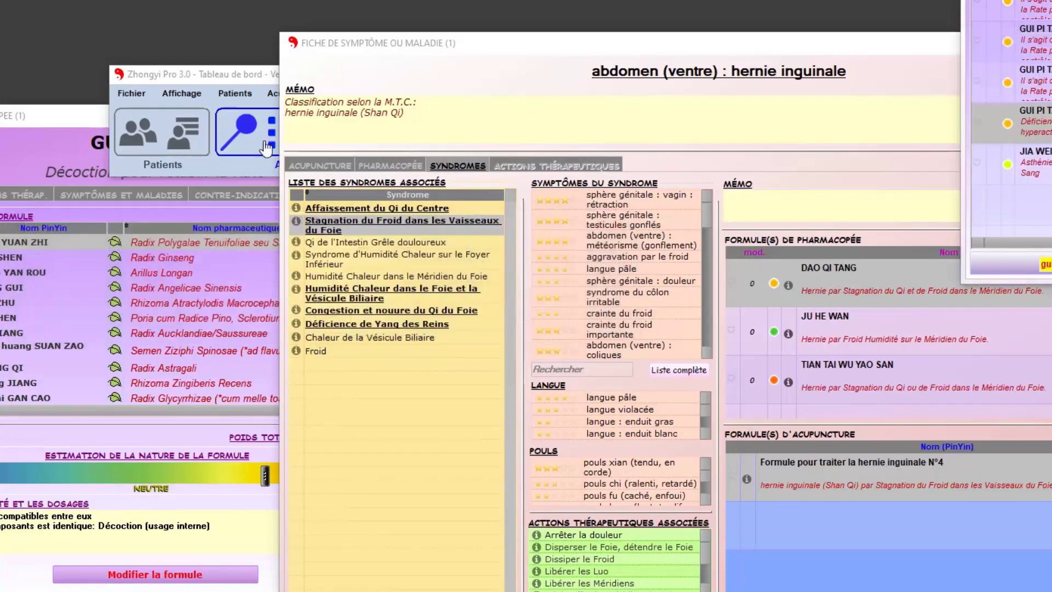
Bring the GUI PI TANG record to the front and open the formula for modification.
drag(70, 118, 413, 56)
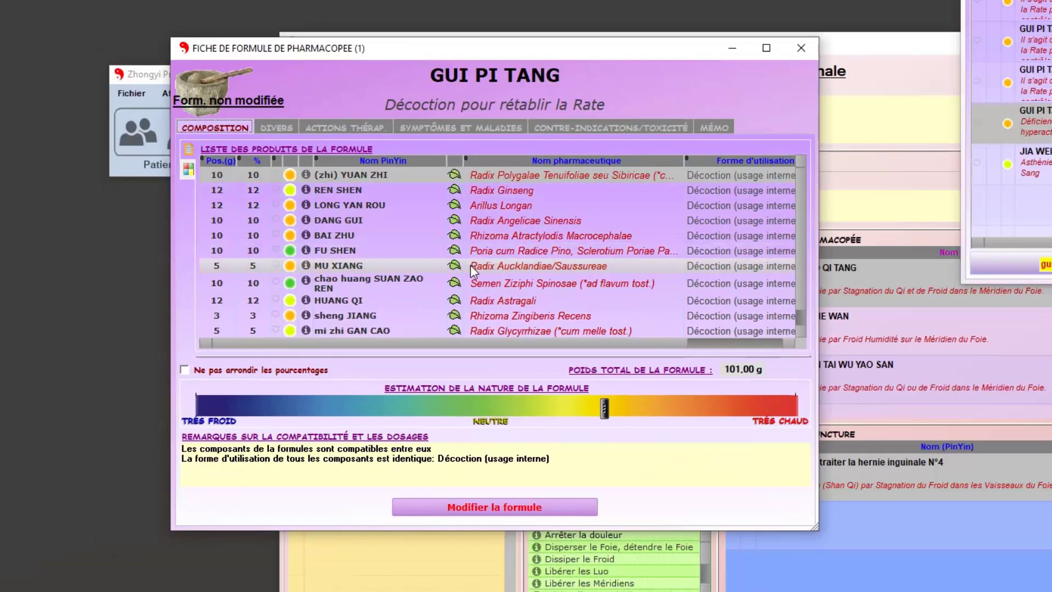
click(484, 514)
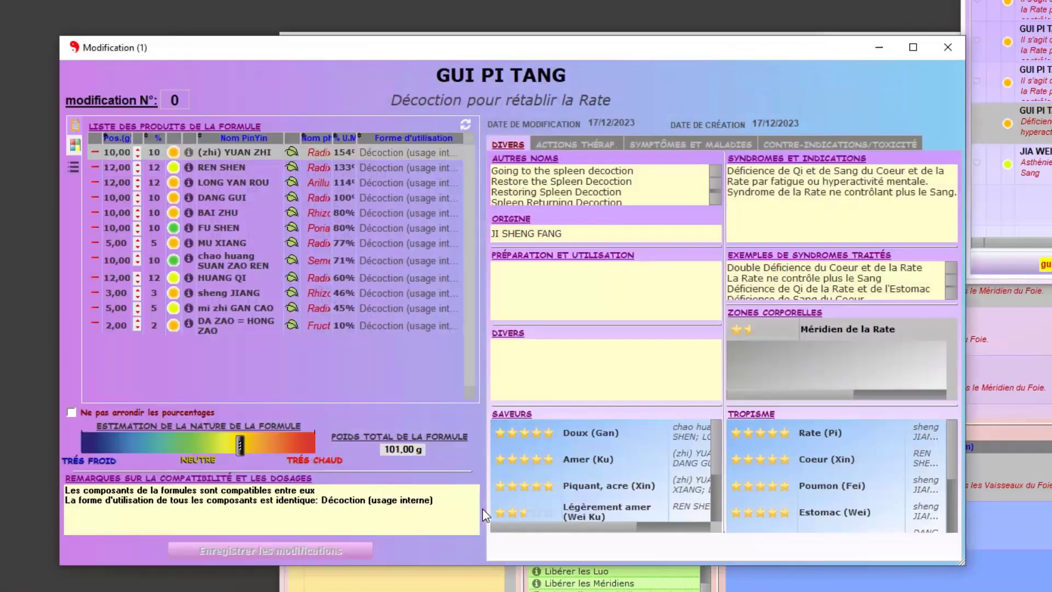
drag(517, 50, 616, 55)
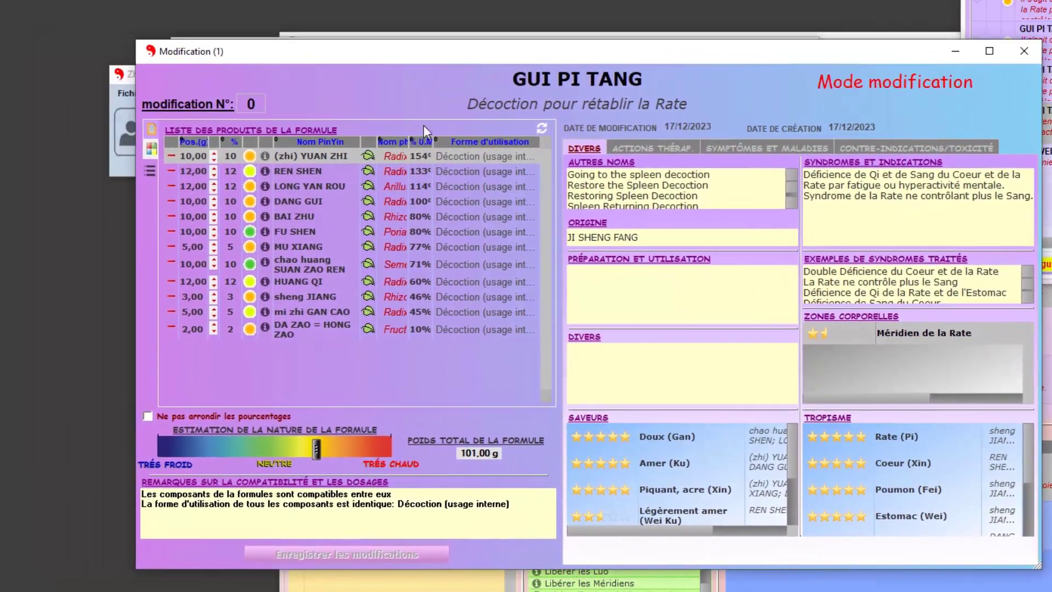
Find "hai zao" in the pharmacopoeia product list and add HAI ZAO to the GUI PI TANG composition.
click(147, 172)
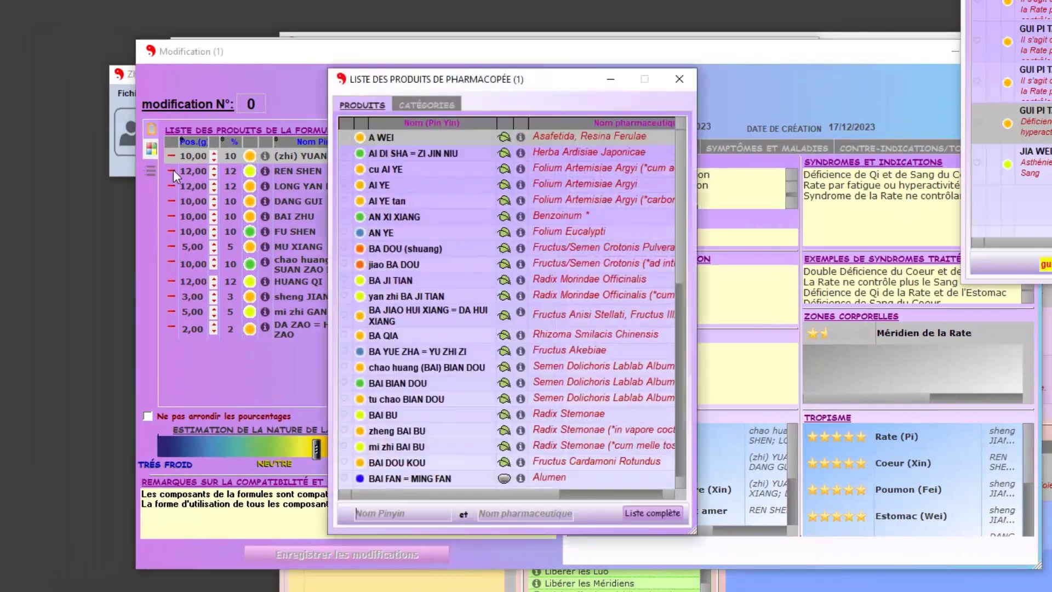
drag(479, 82, 956, 131)
click(881, 554)
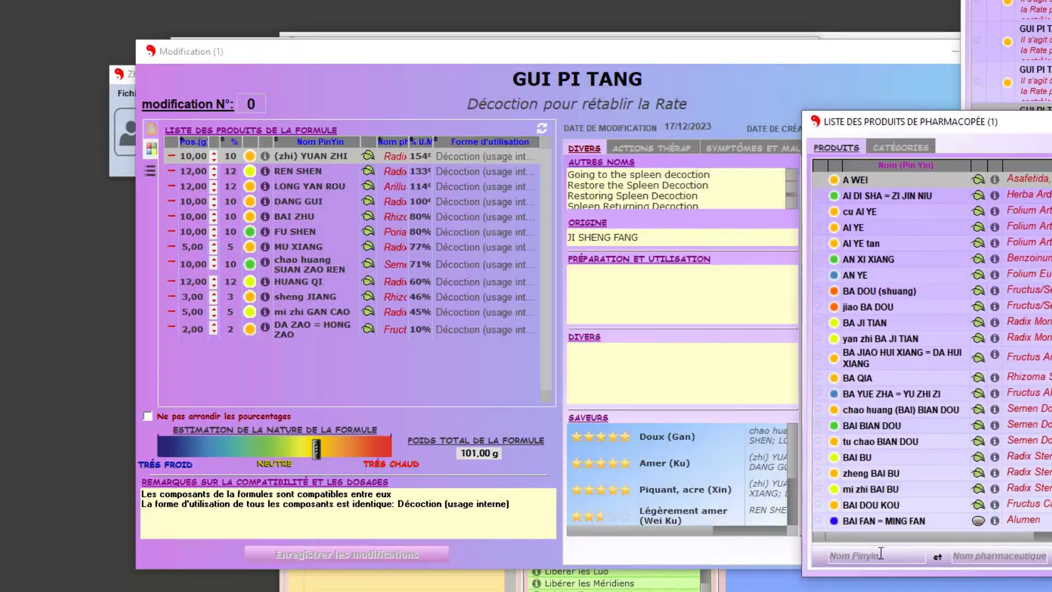
text(hai zao)
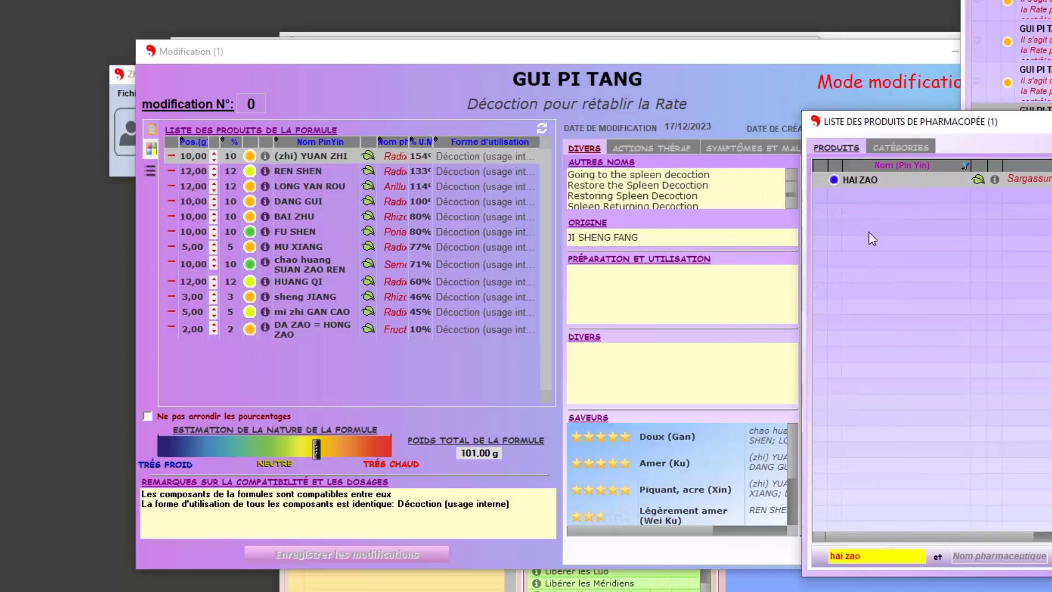
drag(868, 183, 491, 366)
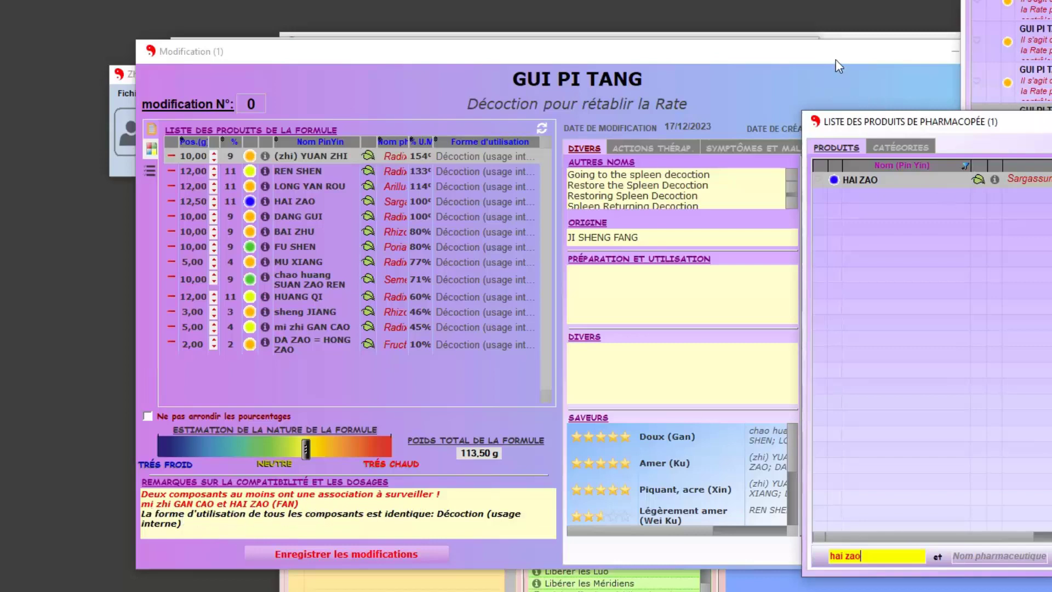
drag(837, 61, 833, 77)
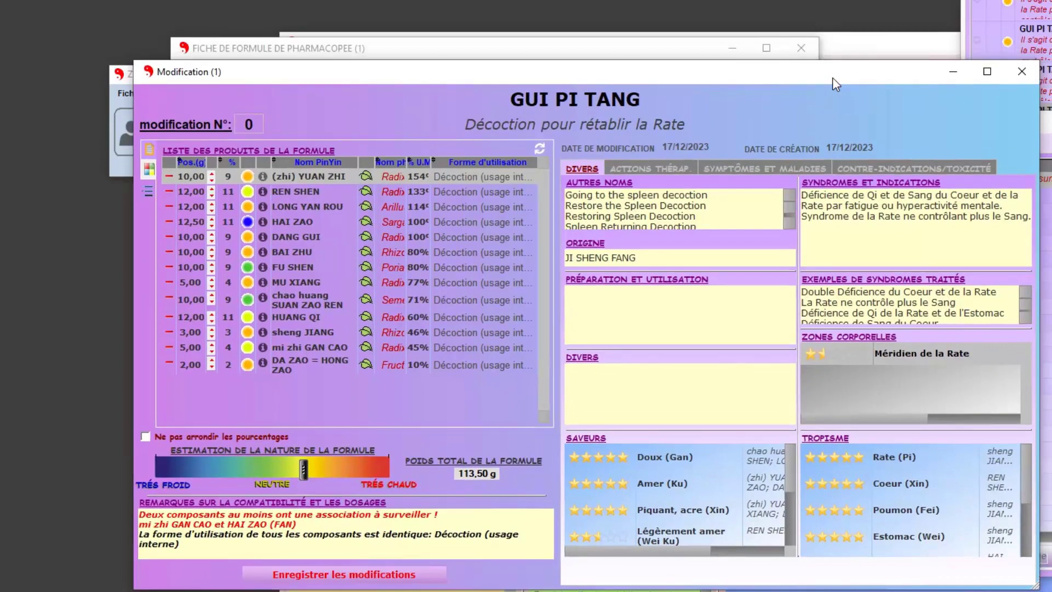